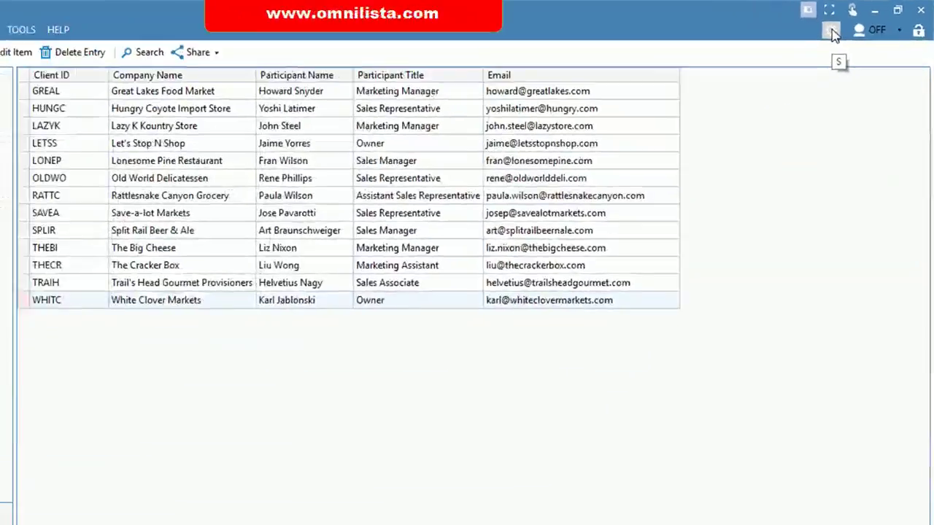
Check the SMTP settings of Account 1, covering the port, login and sender details, and accept them
click(832, 32)
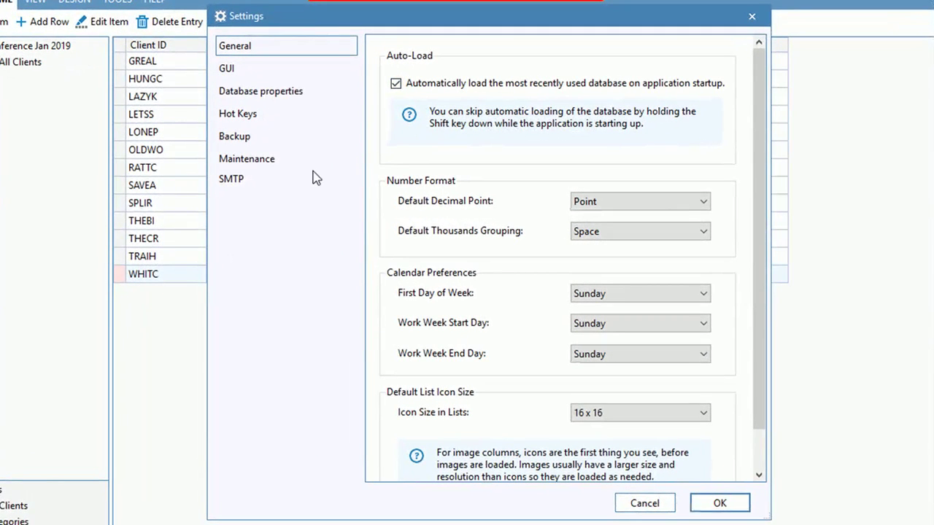
click(270, 181)
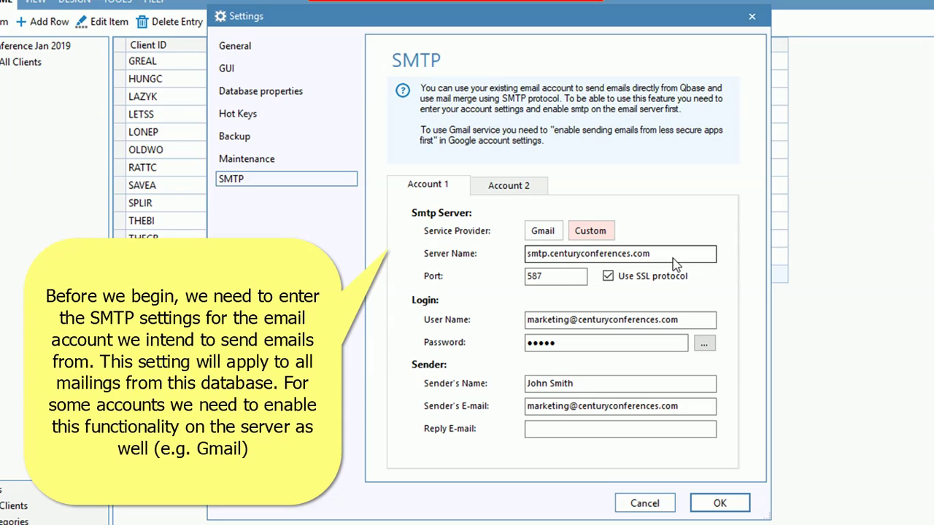
click(561, 283)
click(699, 321)
click(581, 349)
click(591, 387)
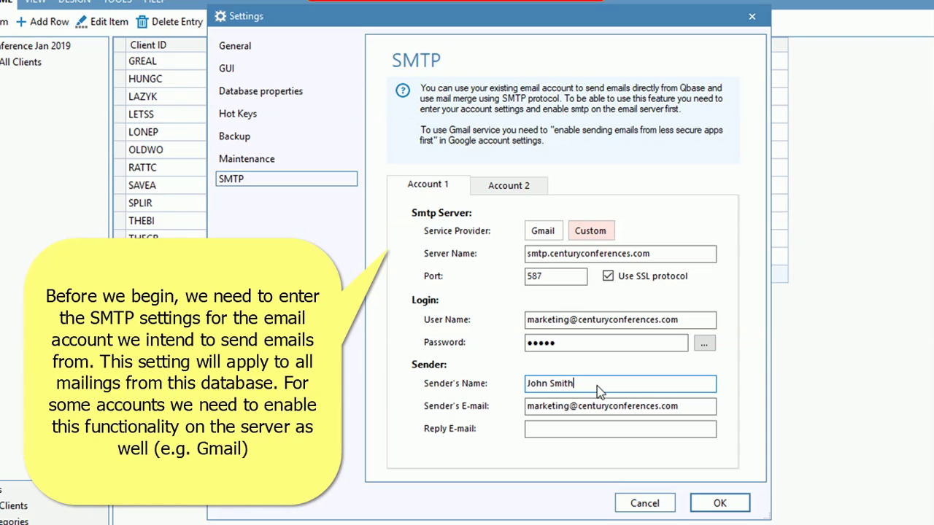
click(682, 407)
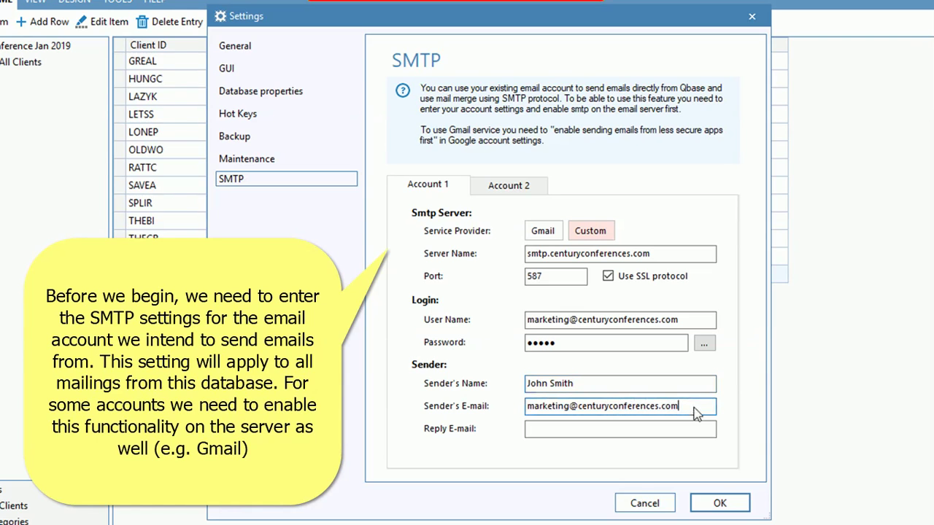
click(722, 505)
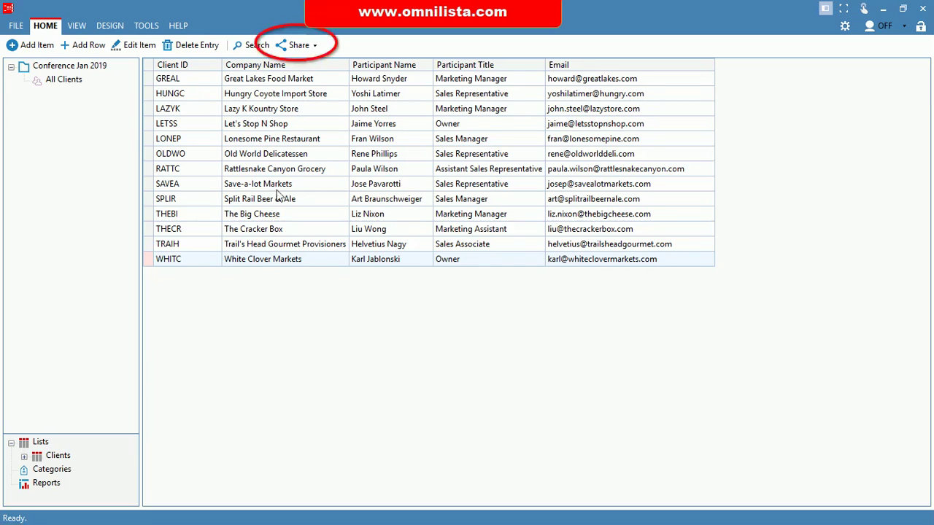
Start emailing the list entries and add a new email template named "Registration Confirmation Email"
click(309, 48)
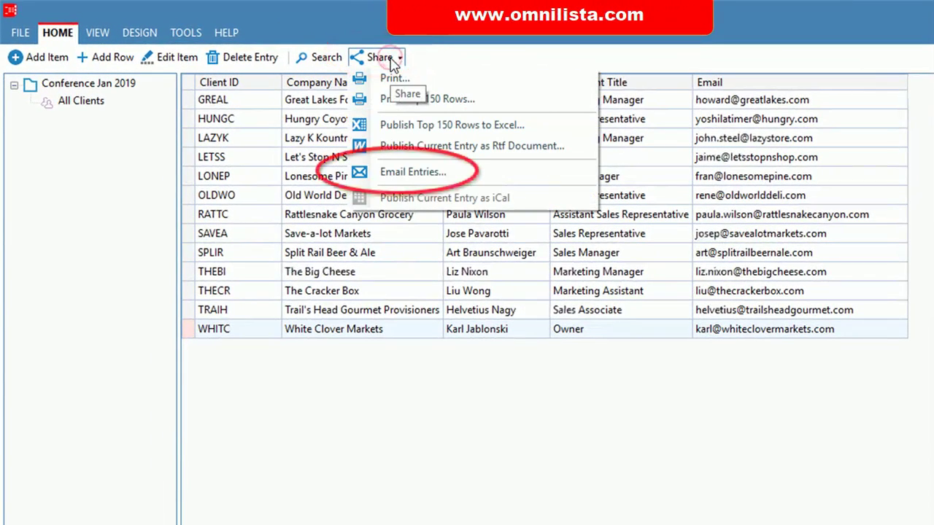
click(421, 172)
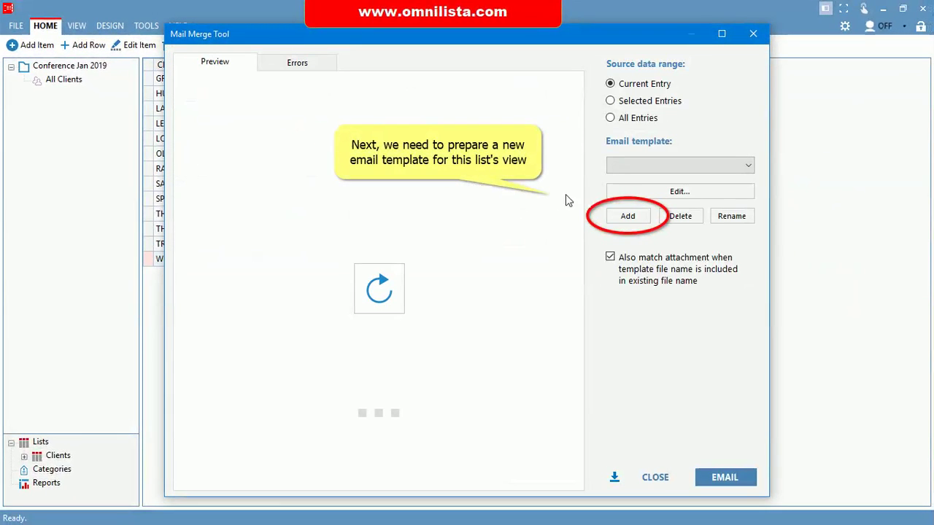
click(626, 217)
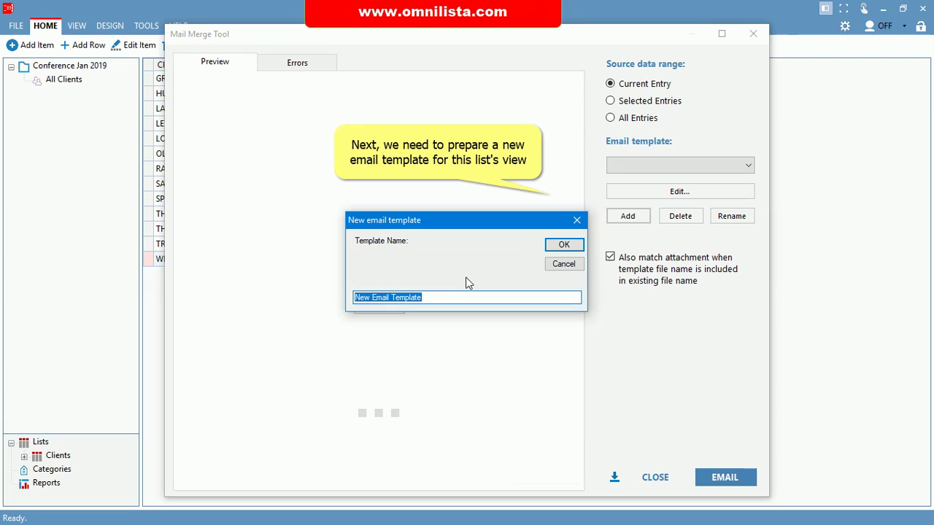
text(Registration Confirmation Email)
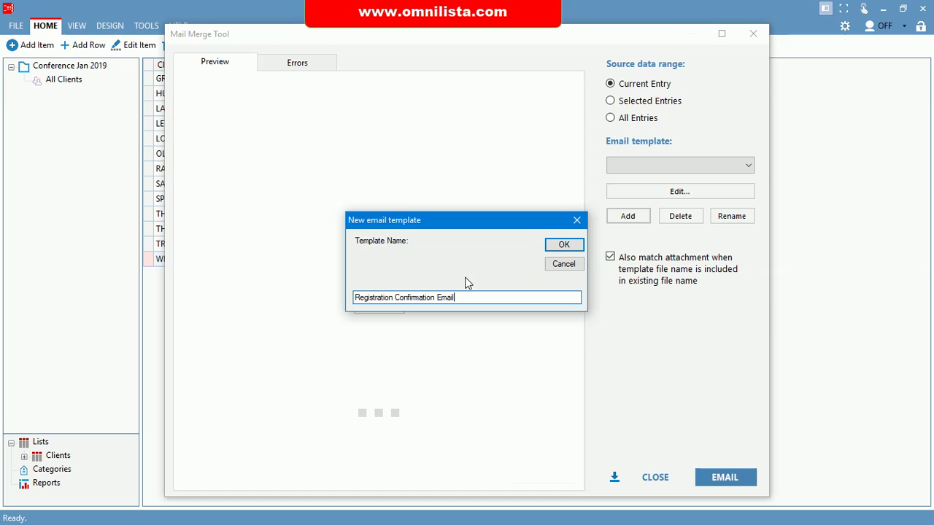
click(567, 246)
drag(400, 469, 389, 497)
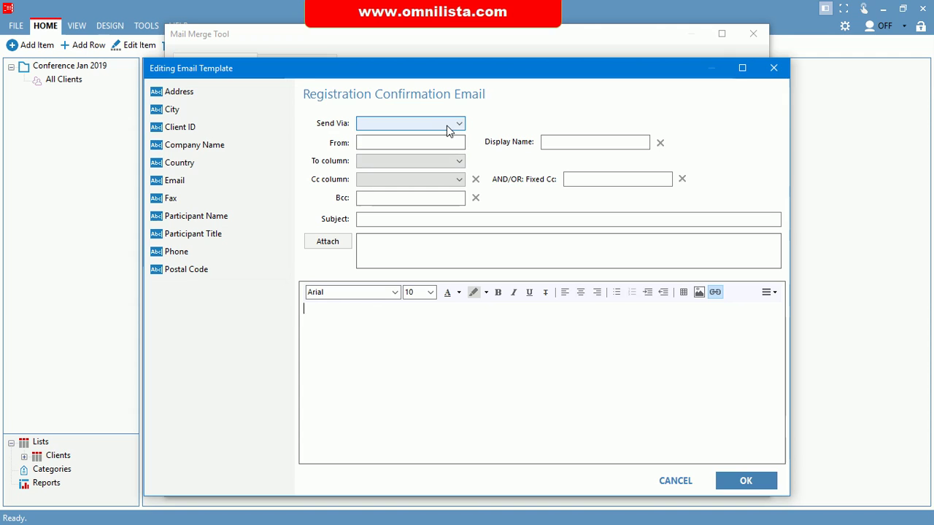
Set the template to send via Account 1 and use the Email column for the recipients
click(447, 125)
click(439, 136)
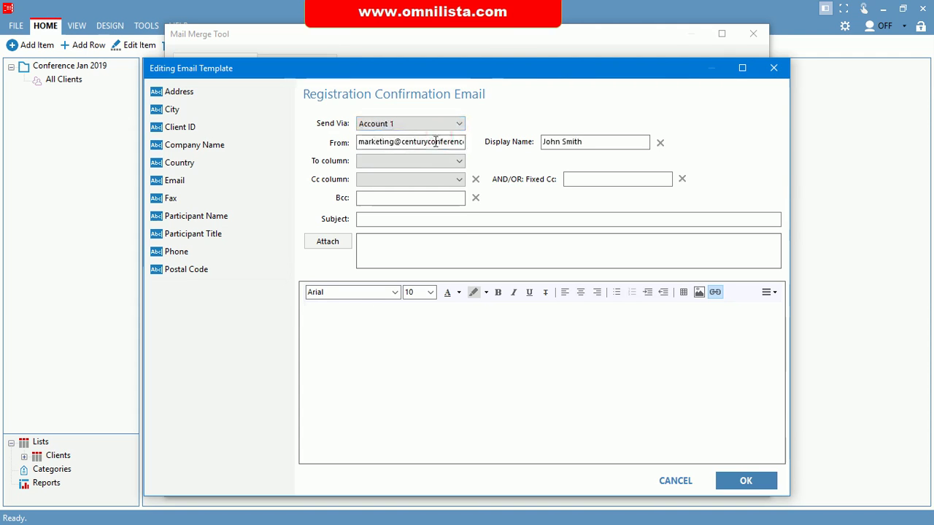
click(408, 162)
click(394, 218)
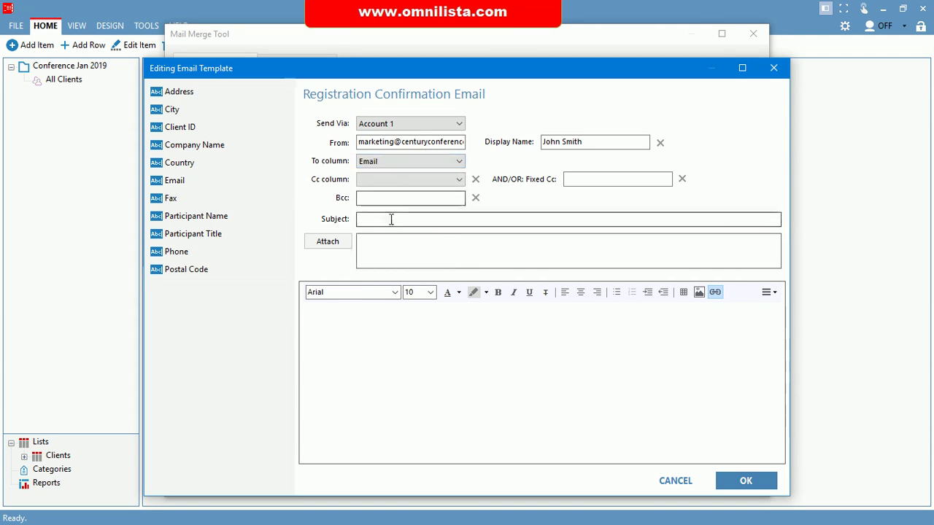
Enter the subject "Registration Confirmation for the Health & Nutrition Conference 2019"
text(Registrat)
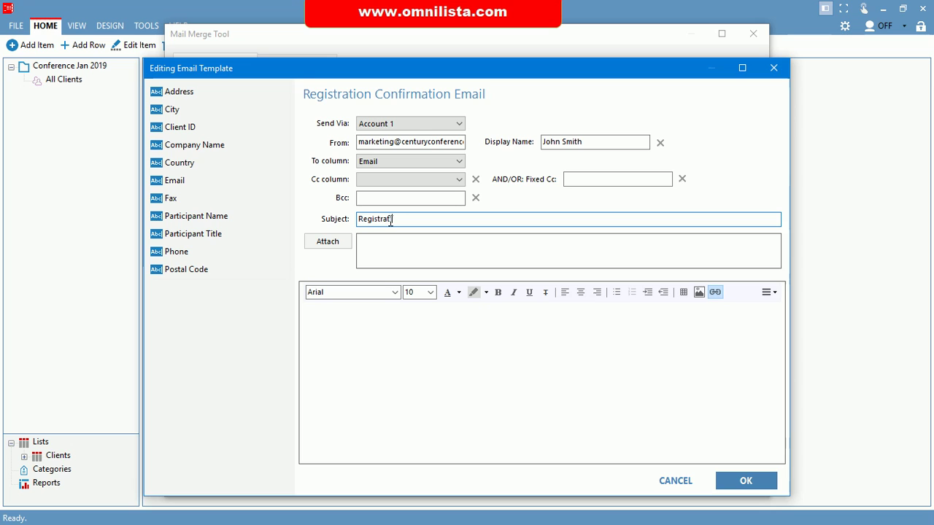
text(ion Confirmation for the Health & Nutrition)
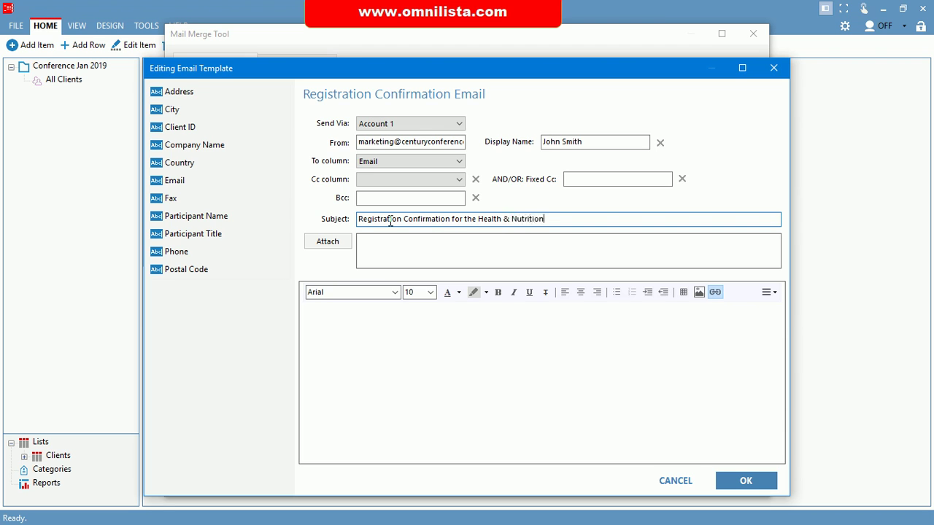
text(8)
Attach the file Invoice GREAL.pdf from the Invoices folder to the email template
click(341, 244)
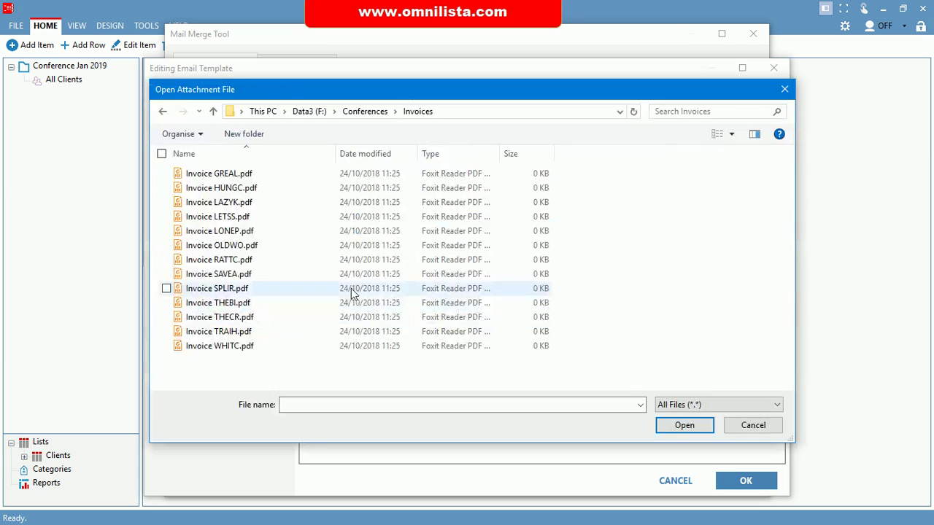
click(254, 175)
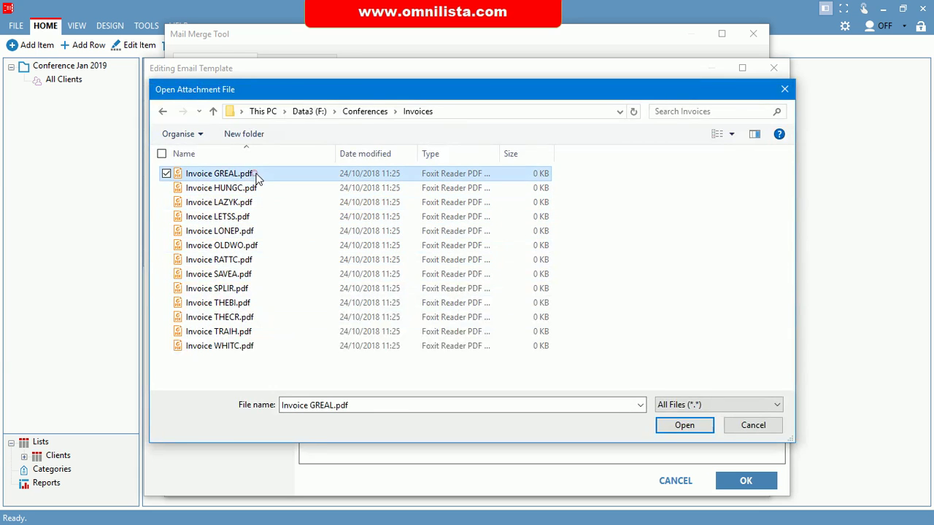
click(678, 429)
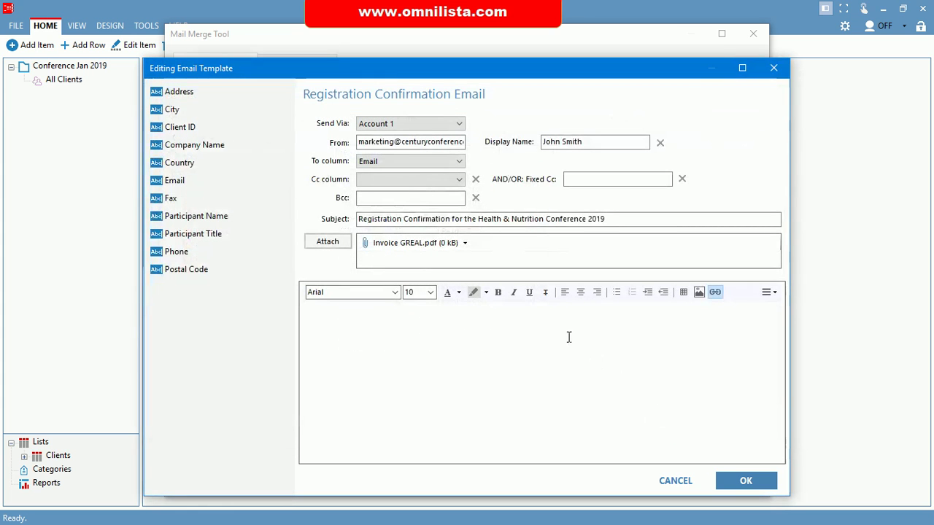
Rename the attachment to "Invoice [CLIENT ID].pdf" so that a column placeholder replaces the client code
click(464, 244)
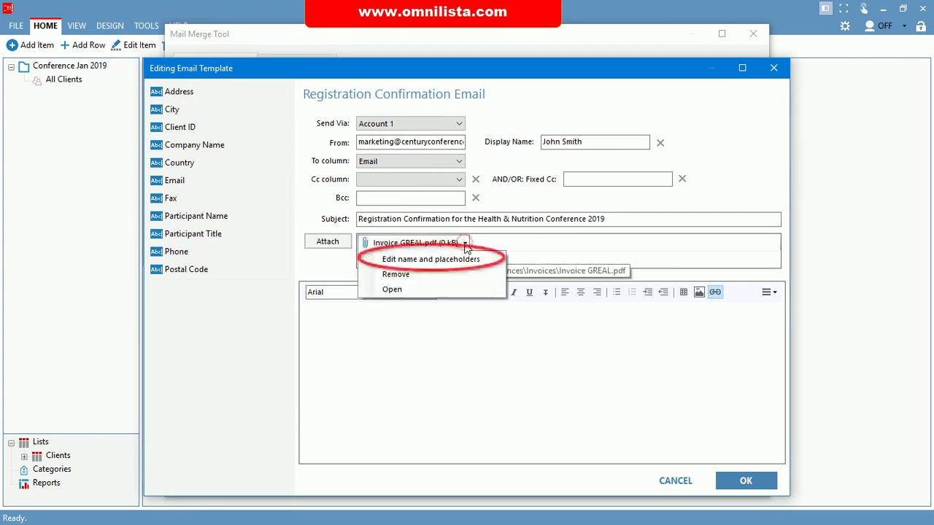
click(460, 260)
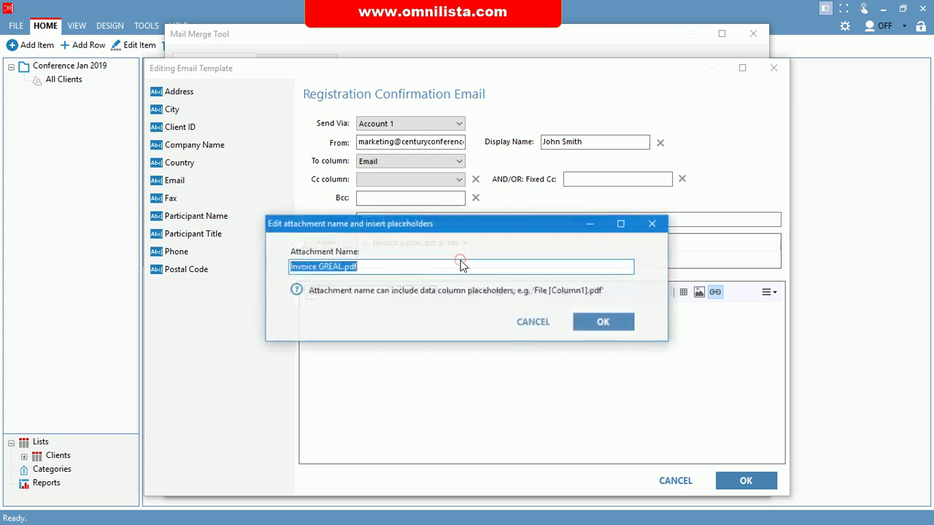
click(344, 266)
key(BackSpace)
key(BackSpace)
key(BackSpace)
key(BackSpace)
key(BackSpace)
text(CLIENT )
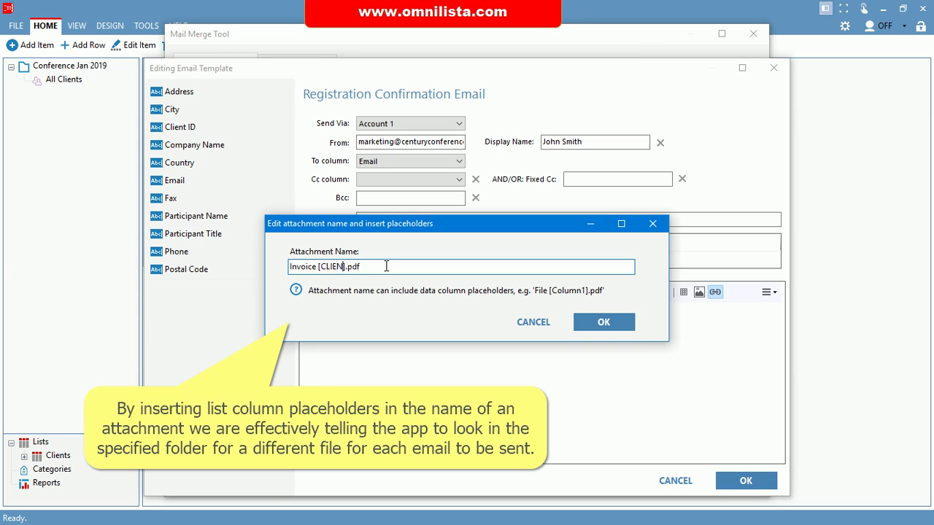
text(ID)
click(588, 321)
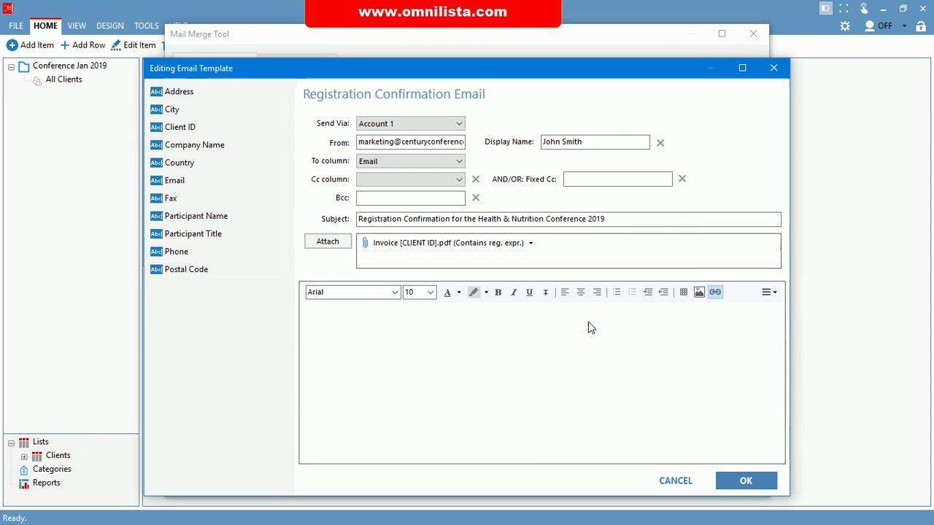
Begin the message body with "Dear" followed by the Participant Name column placeholder
click(407, 326)
text(D)
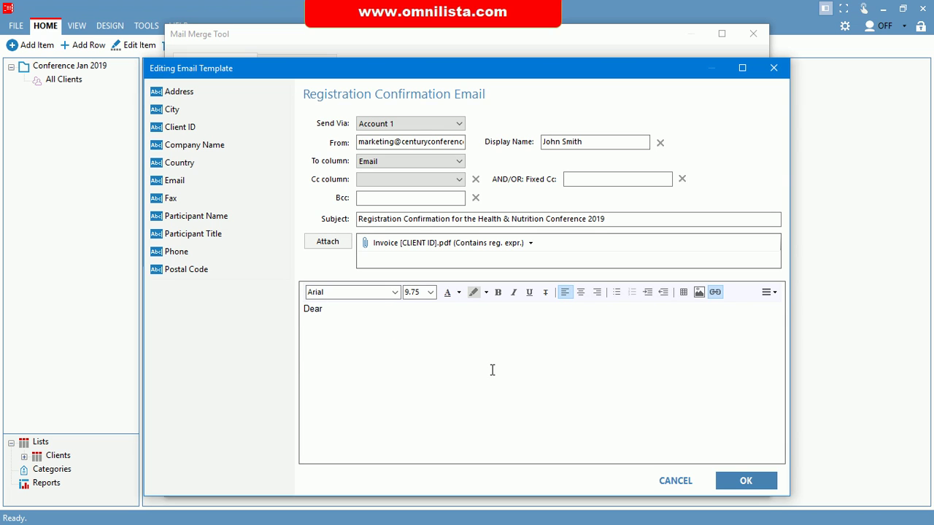
text(ear)
double_click(227, 217)
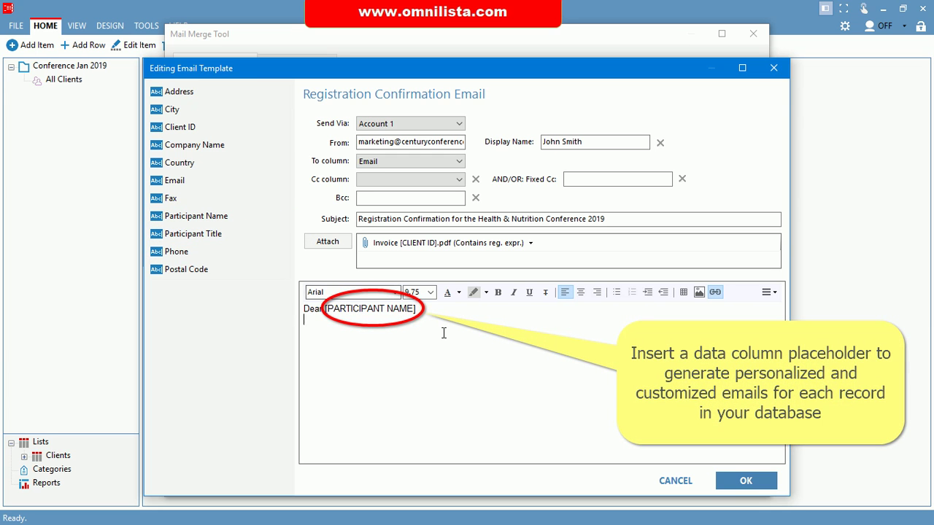
Below the greeting, write "We are pleased to confirm your registration for the upcoming conference:" and the conference title "Health & Nutrition 2019"
key(Return)
key(Return)
text(We are pl)
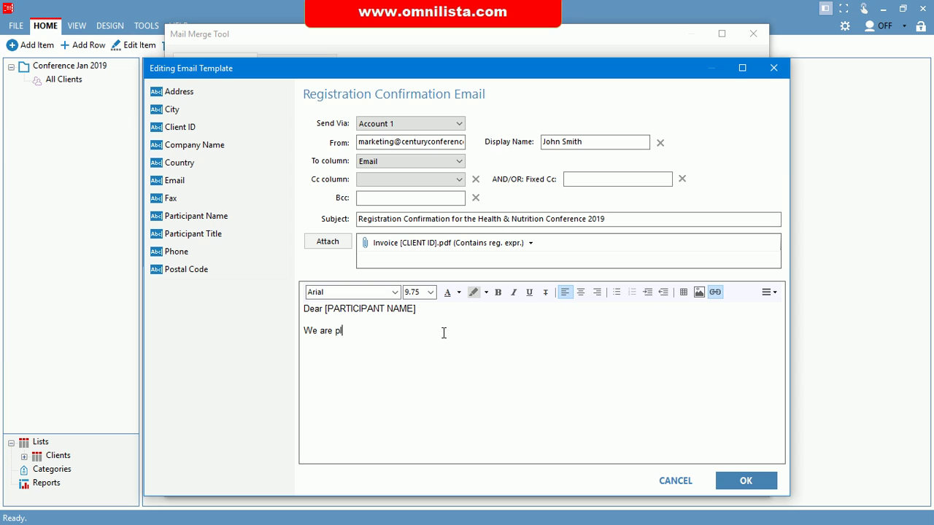
text(eased to confirm your registration for the upcoming conference:)
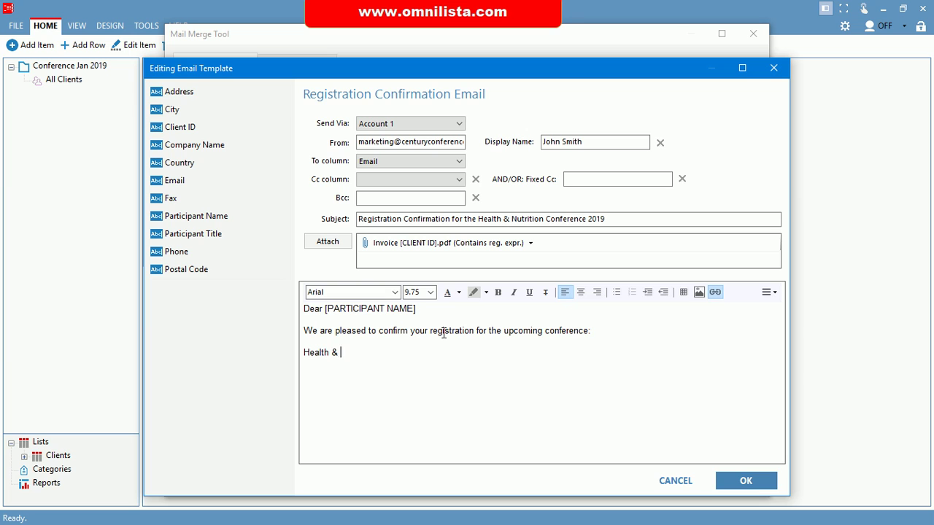
Add the line "which will take place on January 3, 2019 at the Highwinds Plaza." below the conference title
text(ch will)
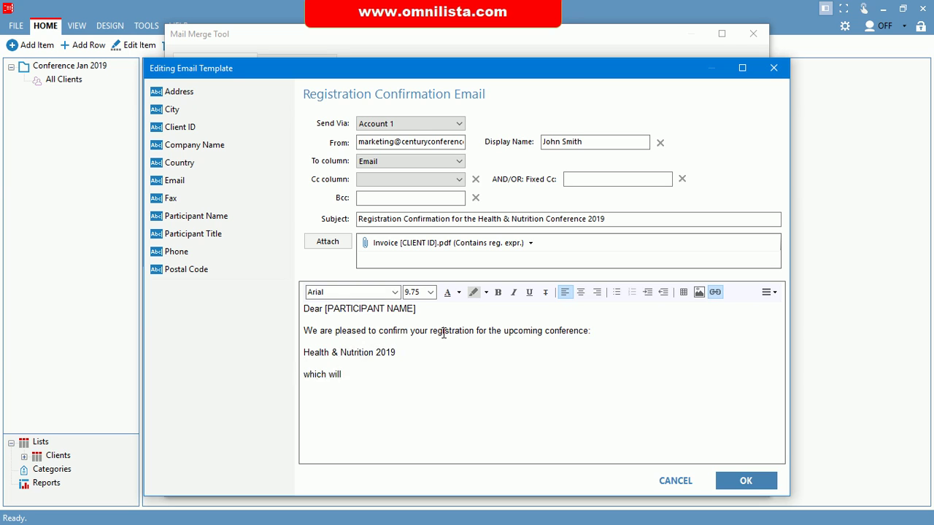
text( january)
key(BackSpace)
key(BackSpace)
key(BackSpace)
key(BackSpace)
key(BackSpace)
key(BackSpace)
key(BackSpace)
text(Ja)
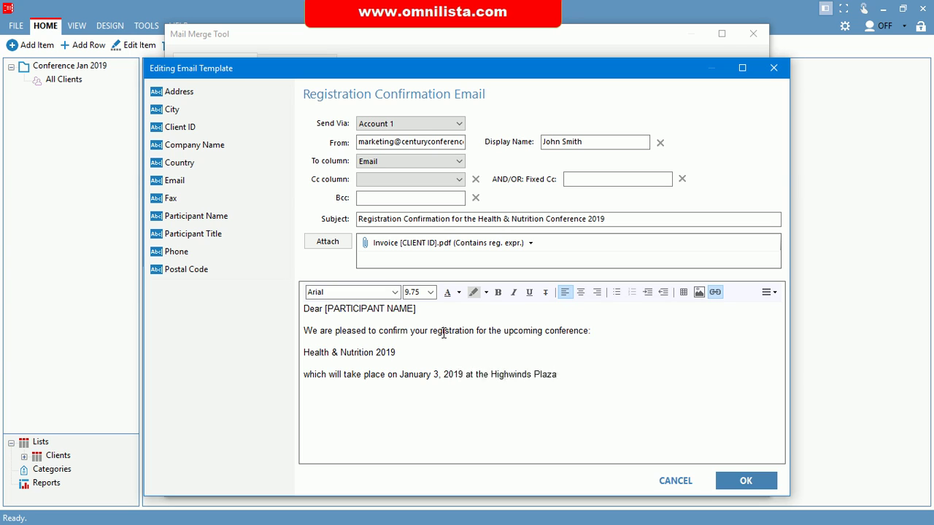
Finish the message with "Attached please find your invoice for this event.", "With best regards," and the signature "CenturyConferences Team"
text(tached please find your invoice for thiWith best)
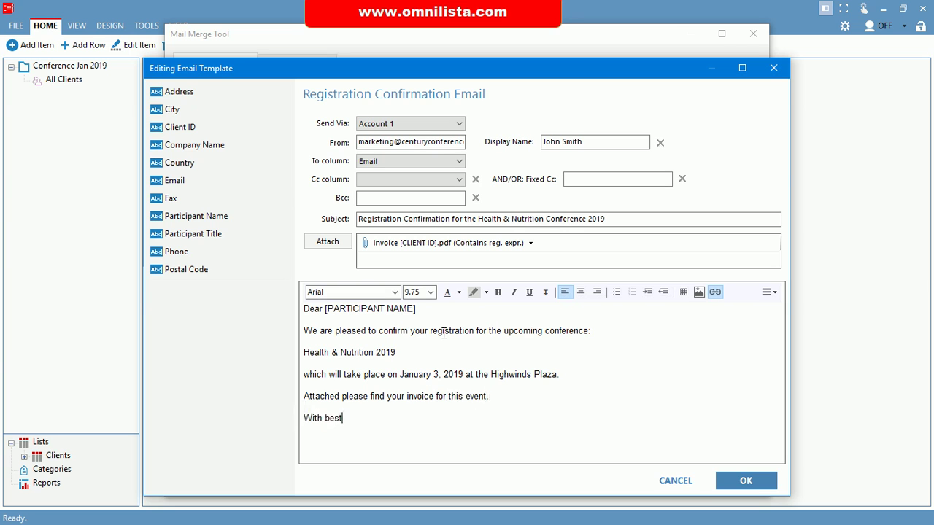
text( regardsConferences Team)
Make the conference title bold and the team signature italic, and save the email template
drag(304, 352, 396, 352)
click(498, 292)
drag(303, 440, 397, 443)
click(514, 292)
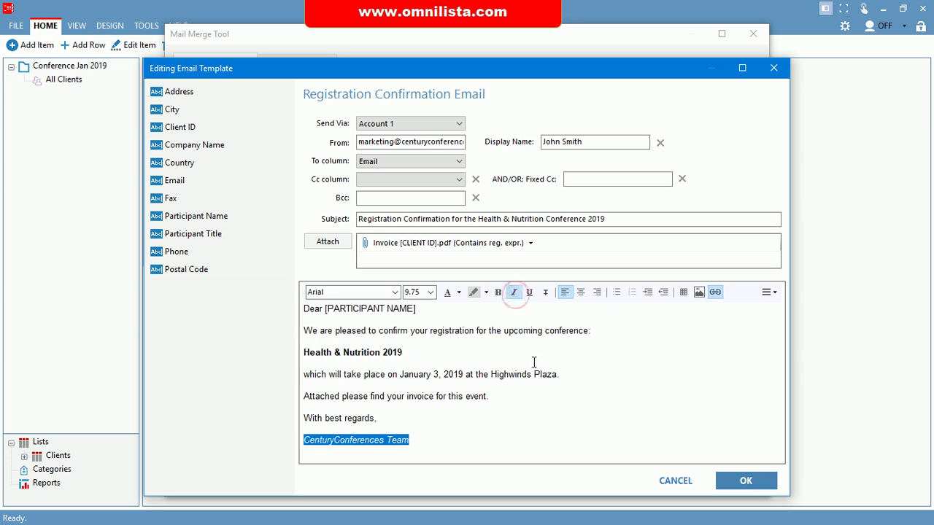
click(731, 478)
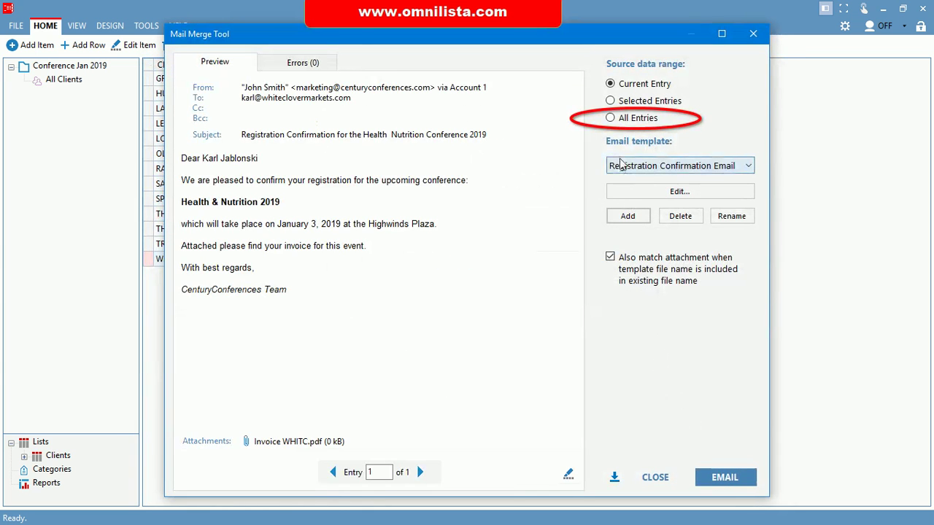
Set the source data range to All Entries and preview each personalized email through to the last entry
click(611, 119)
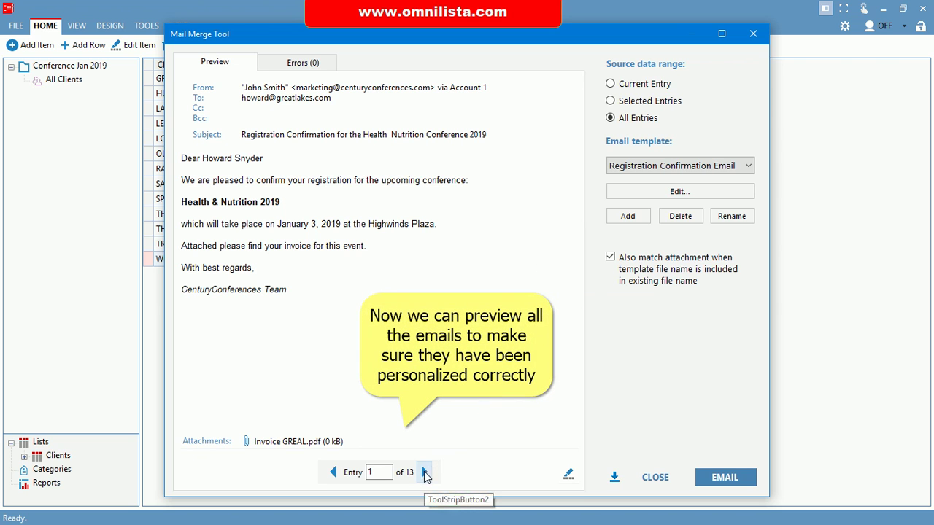
click(425, 473)
click(425, 472)
click(425, 473)
click(425, 473)
click(426, 472)
click(426, 473)
click(426, 474)
click(425, 472)
click(426, 473)
click(426, 473)
click(425, 473)
click(425, 472)
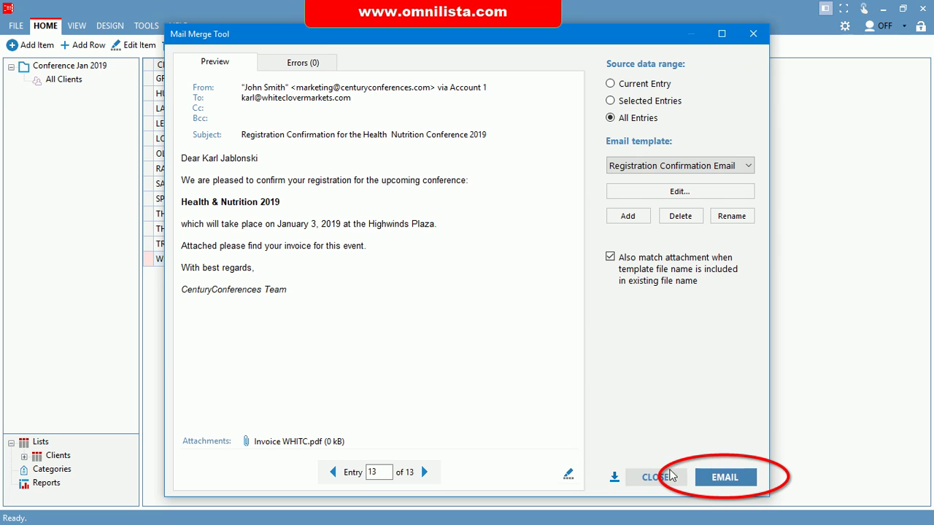
Send the merged registration confirmation emails to all entries
click(714, 477)
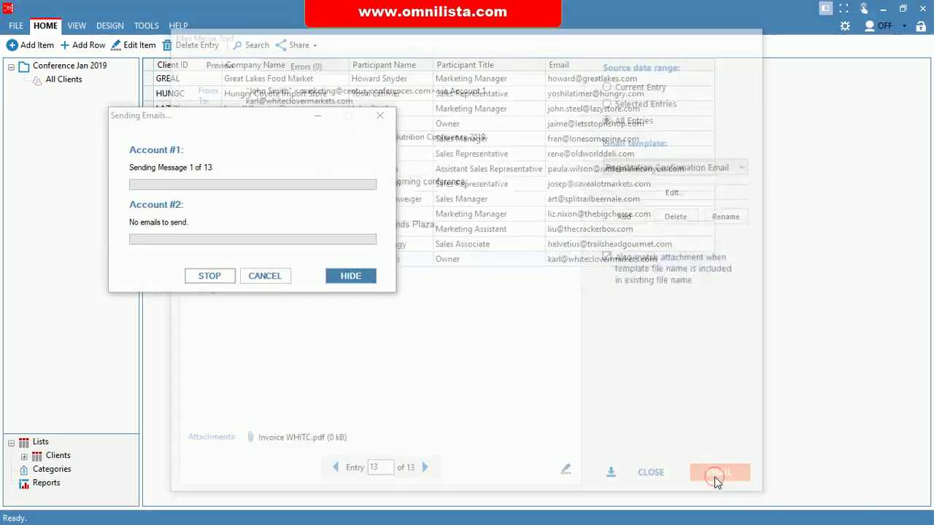